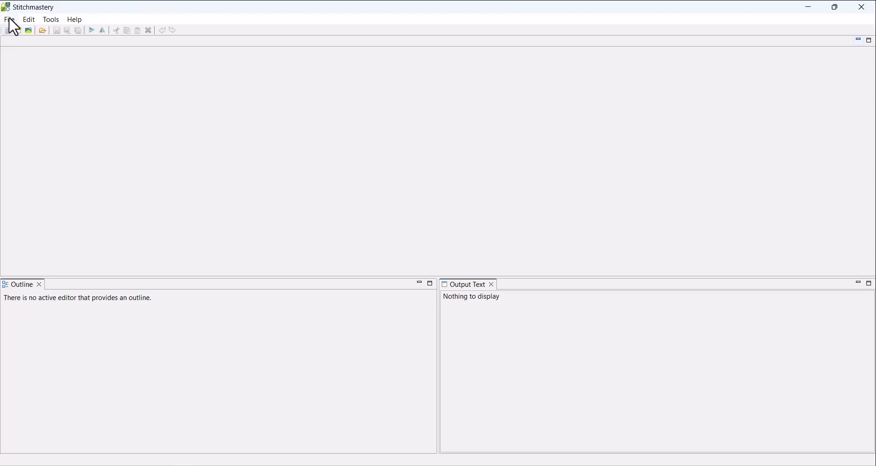
left_click(9, 20)
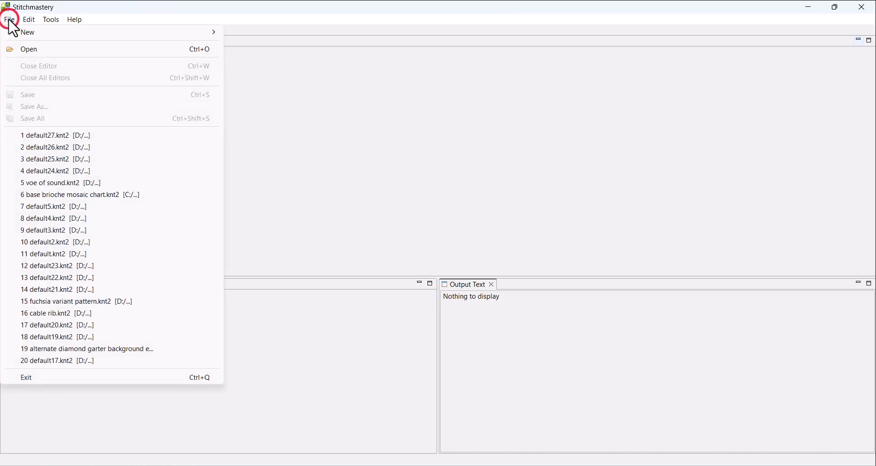
mouse_move(13, 36)
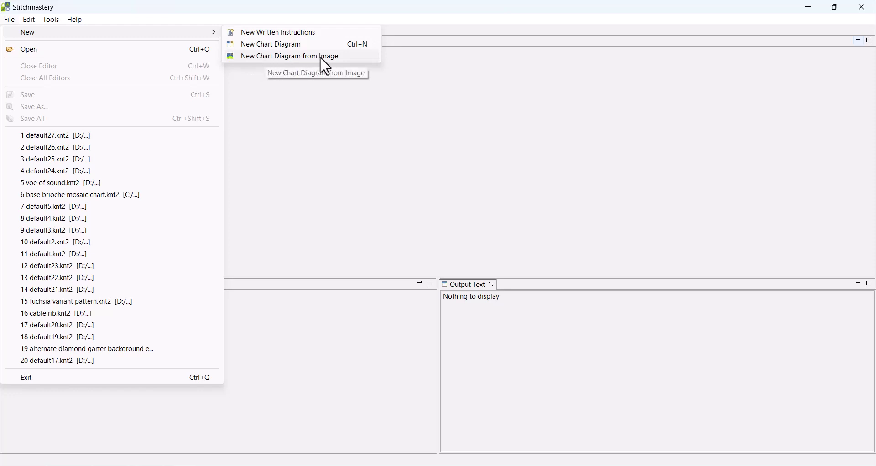
left_click(273, 109)
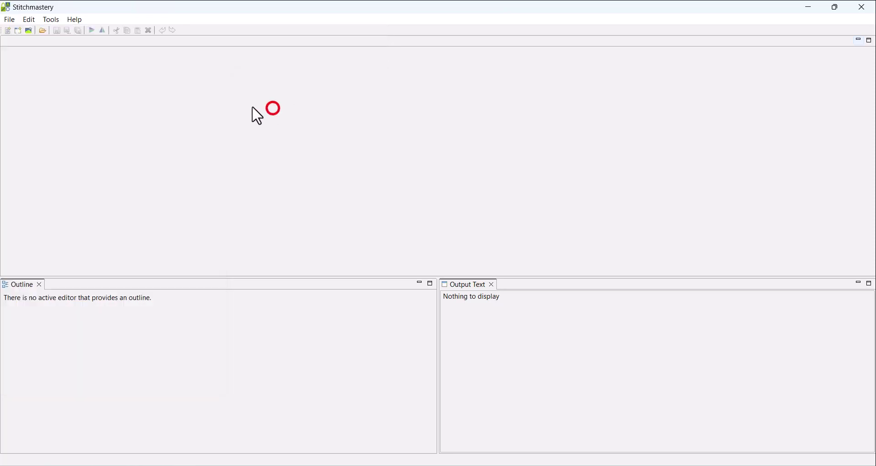
Step: Start a new chart diagram from an image and enlarge its dialog in width and height
left_click(28, 31)
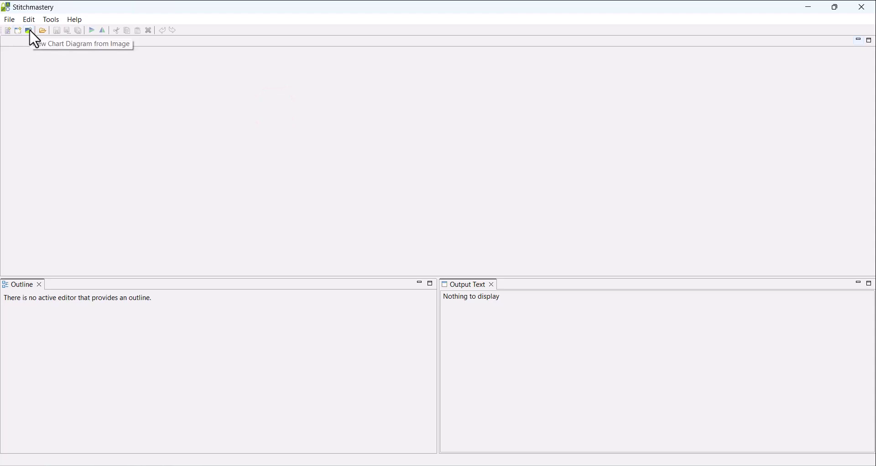
left_click(28, 30)
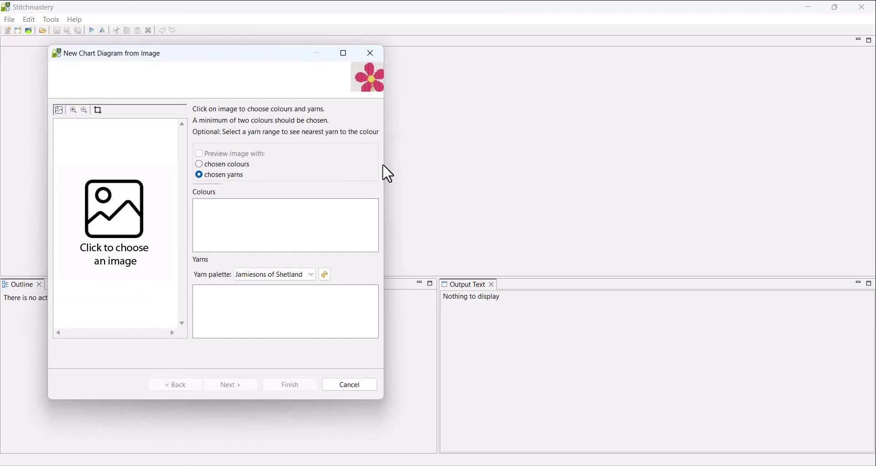
left_click_drag(388, 166, 540, 164)
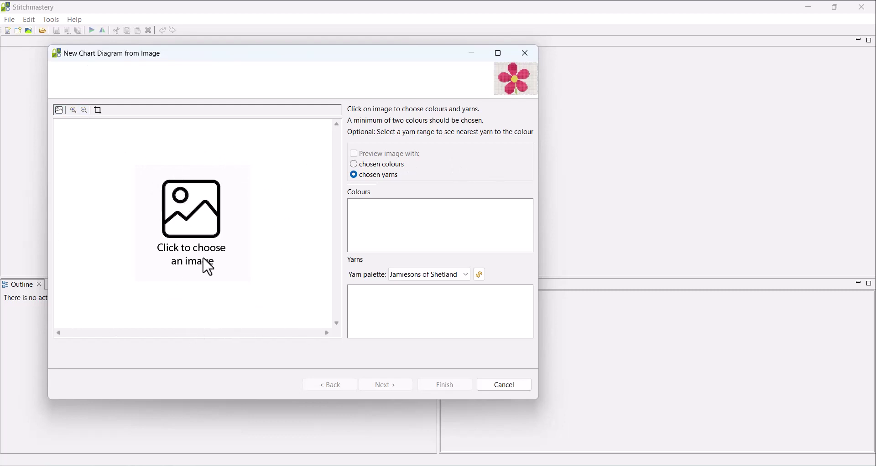
left_click_drag(229, 399, 231, 435)
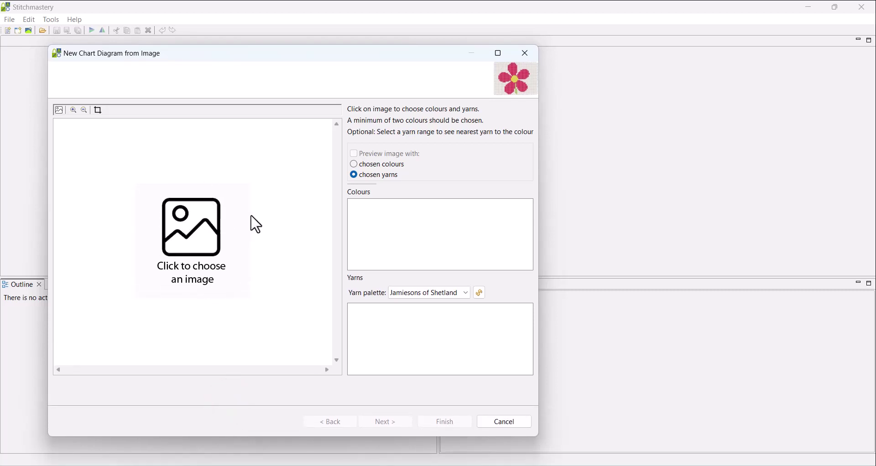
Step: Load the image "flower photo" from the 3.2.0 screengrabs folder as the chart's source
left_click(58, 109)
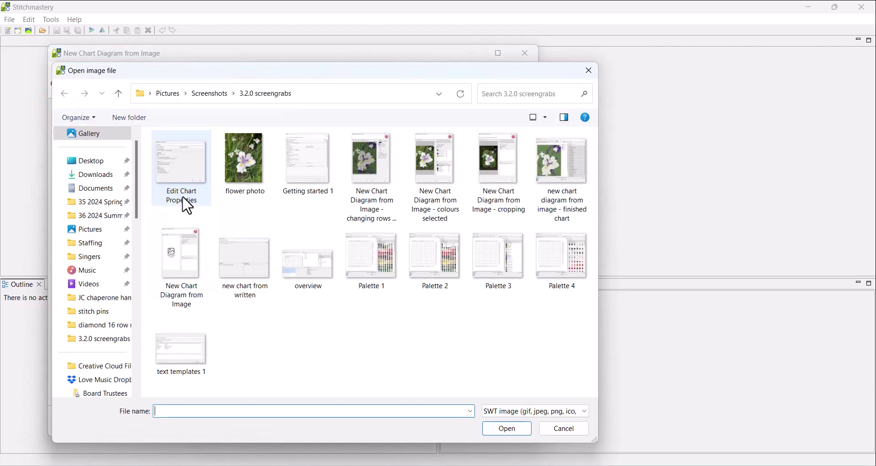
left_click(251, 150)
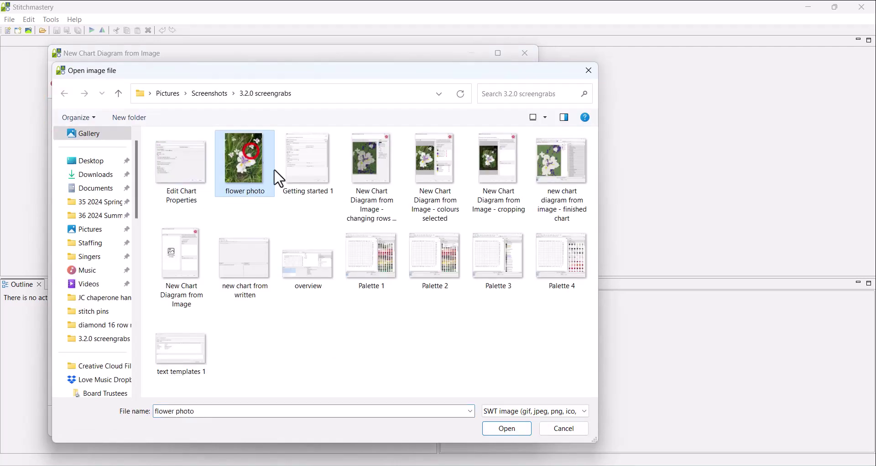
left_click(514, 432)
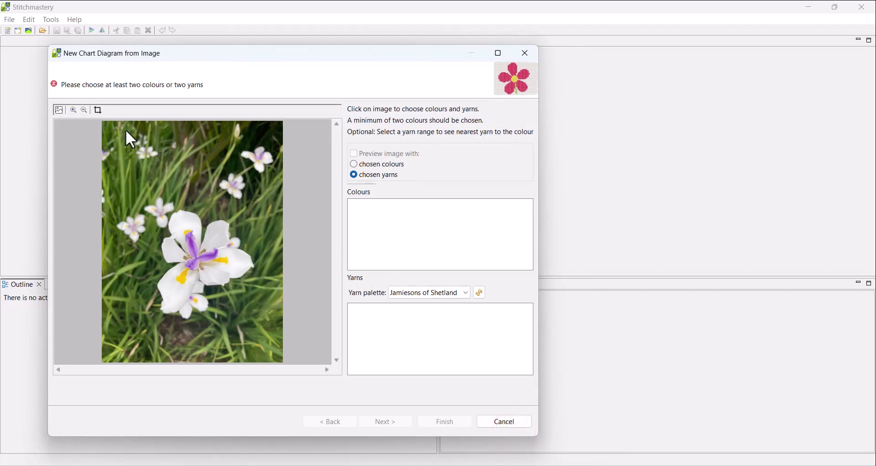
Step: Crop the photo to the large central flower and the three smaller flowers above it, and apply the crop
left_click(73, 110)
left_click(73, 110)
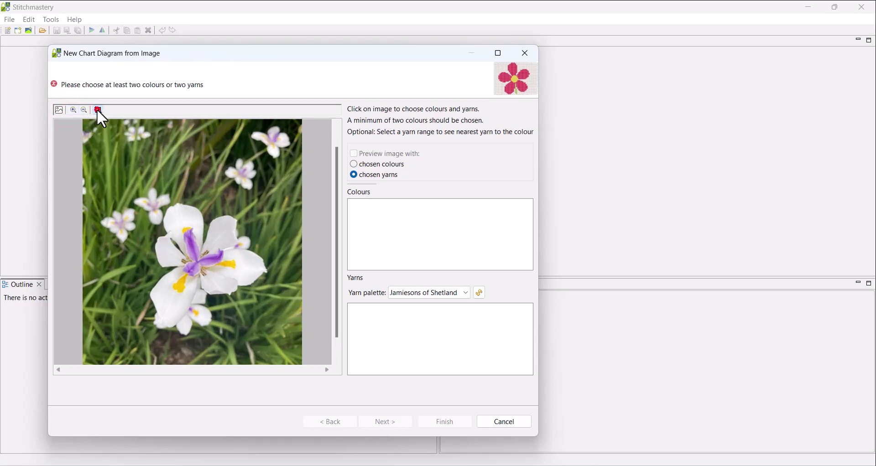
left_click(97, 111)
left_click_drag(237, 301, 260, 331)
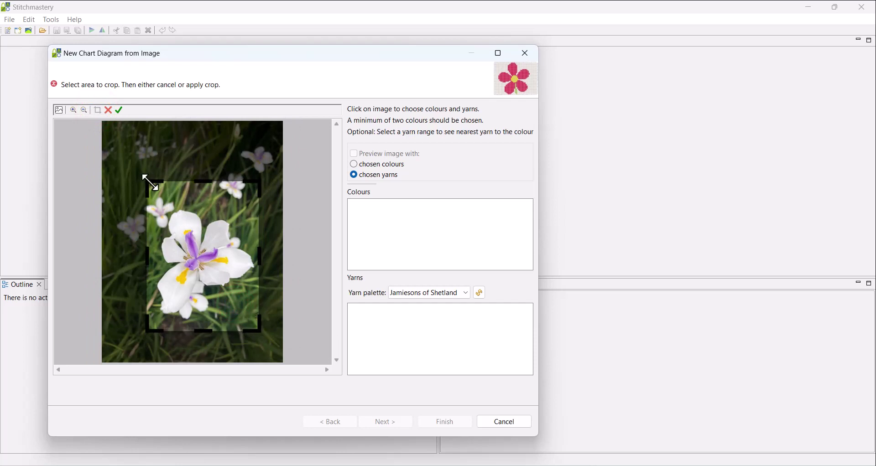
left_click_drag(150, 182, 136, 167)
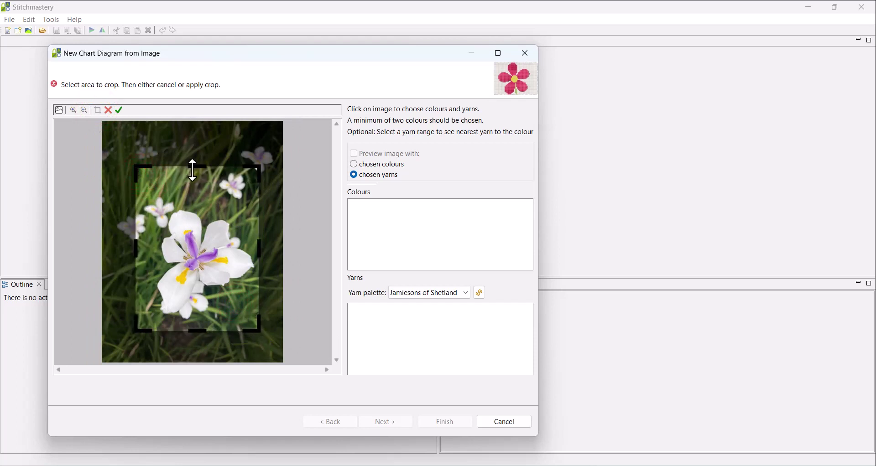
left_click_drag(193, 170, 194, 172)
left_click_drag(135, 246, 109, 240)
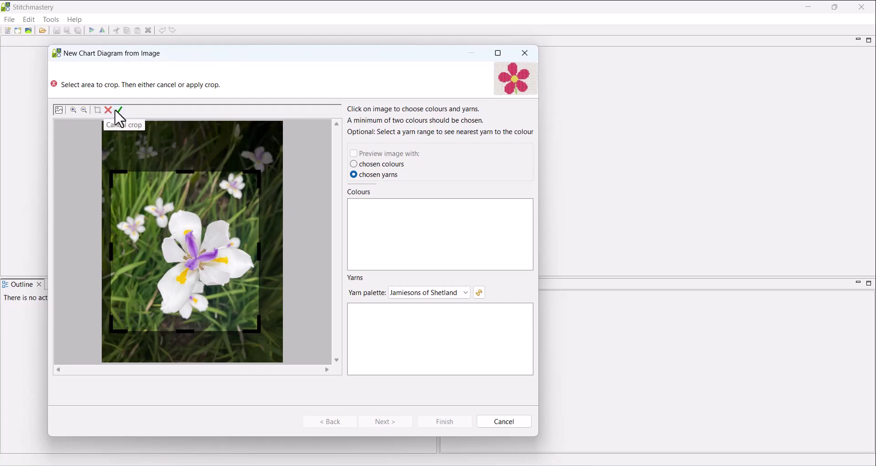
left_click_drag(104, 254, 112, 252)
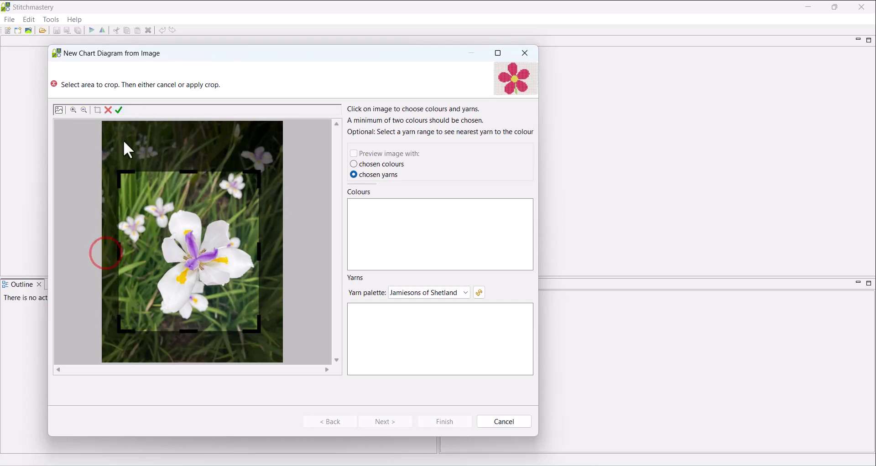
left_click(120, 110)
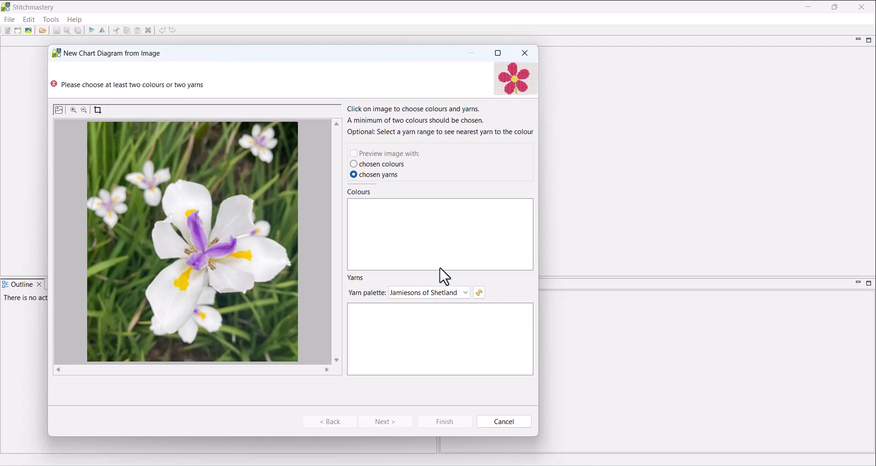
Step: Keep the Jamiesons of Shetland palette and sample the photo's petal white, yellow, light purple, dark purple, grass green and dark background colours
left_click(431, 295)
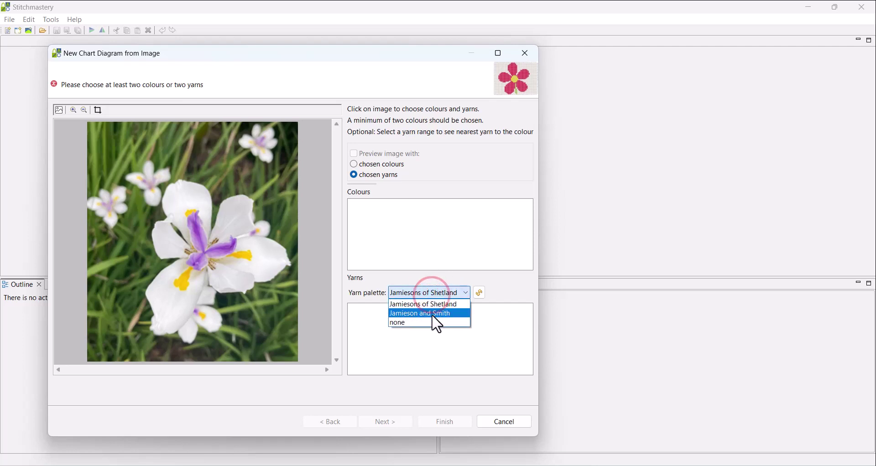
left_click(517, 278)
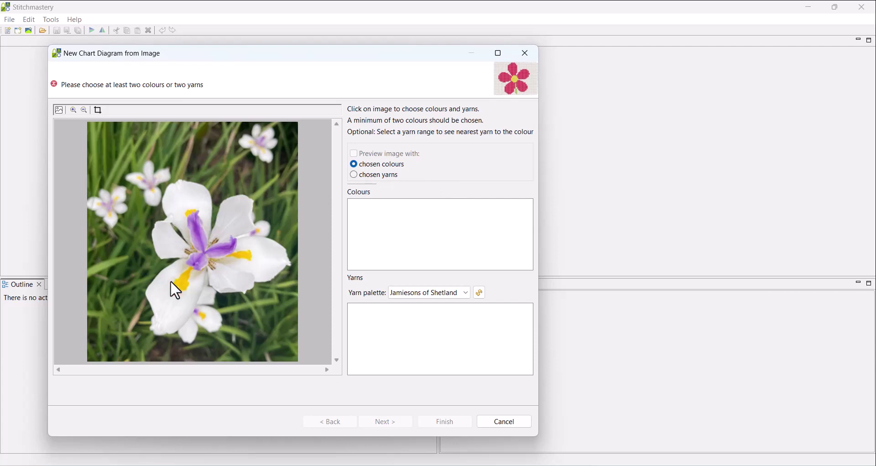
left_click(259, 259)
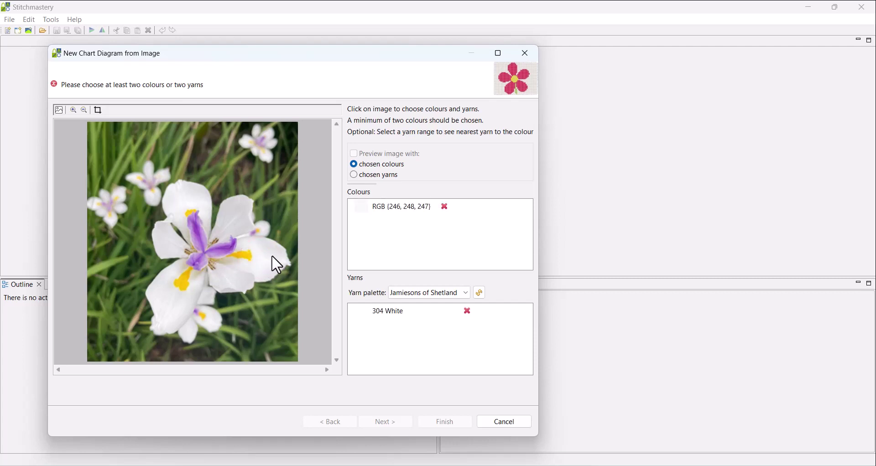
left_click(244, 254)
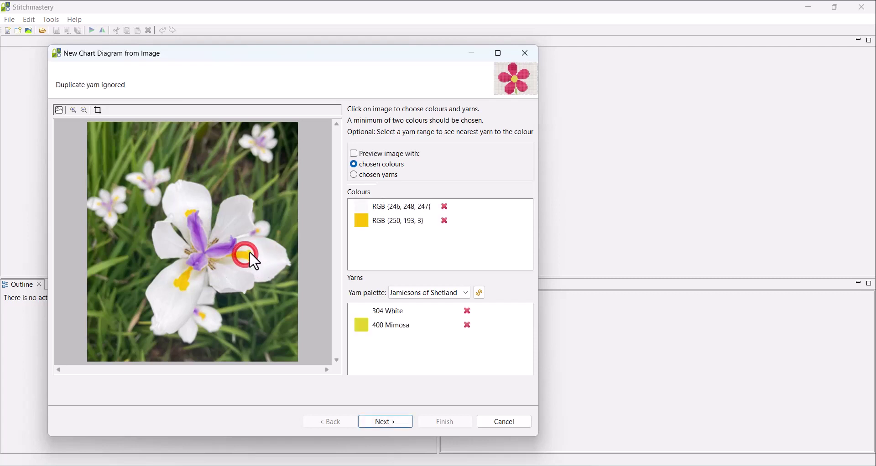
left_click(215, 253)
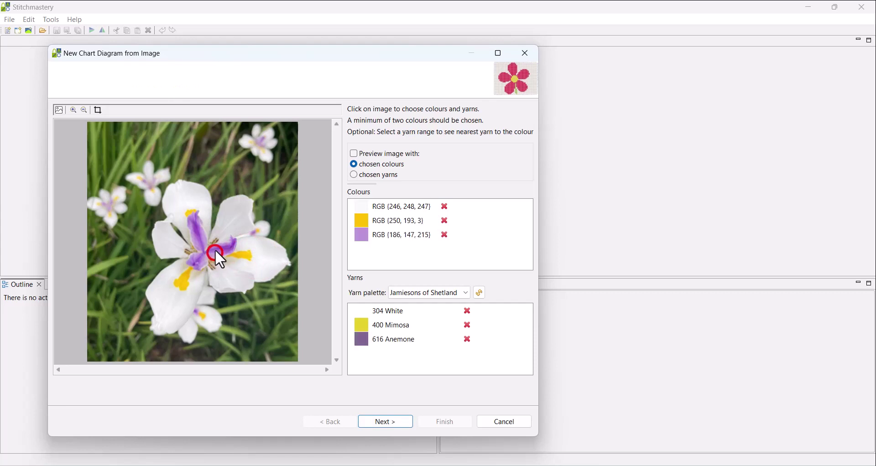
left_click(195, 225)
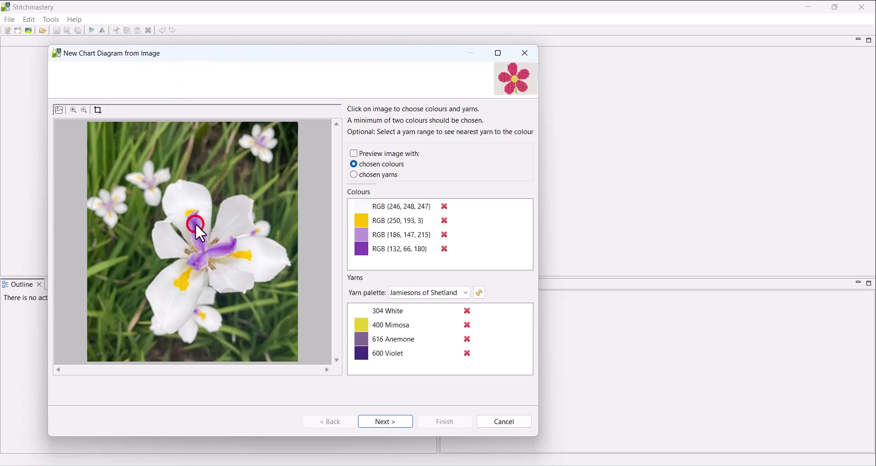
left_click(124, 165)
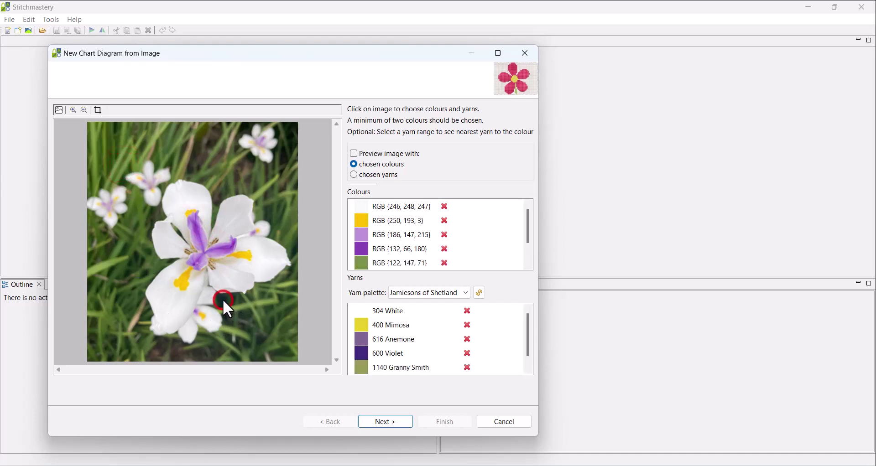
left_click_drag(365, 46, 364, 6)
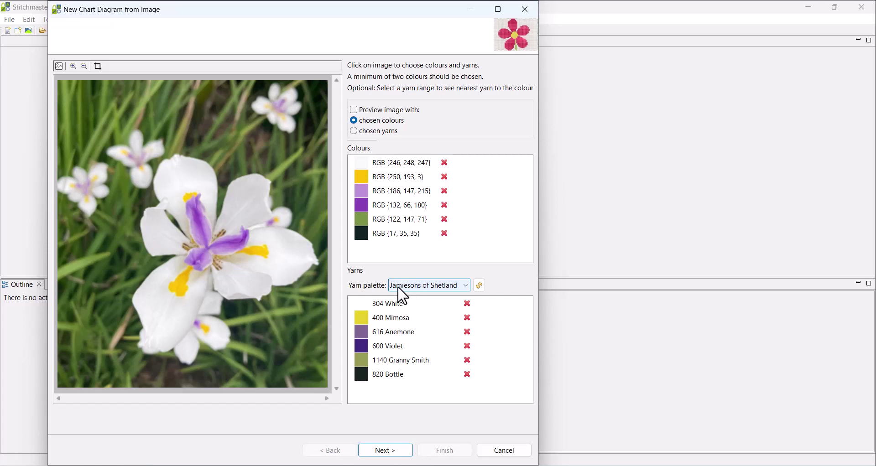
Step: Change the yarn palette to Jamieson and Smith and rematch all yarns to the chosen colours
left_click(436, 284)
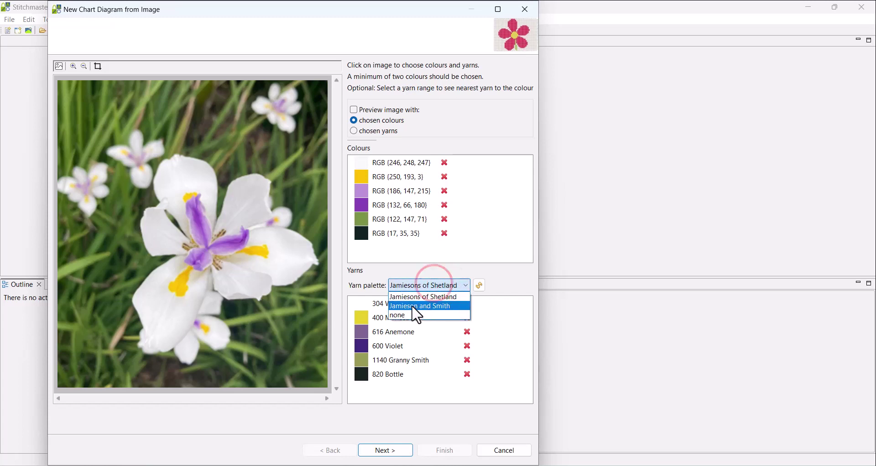
left_click(420, 306)
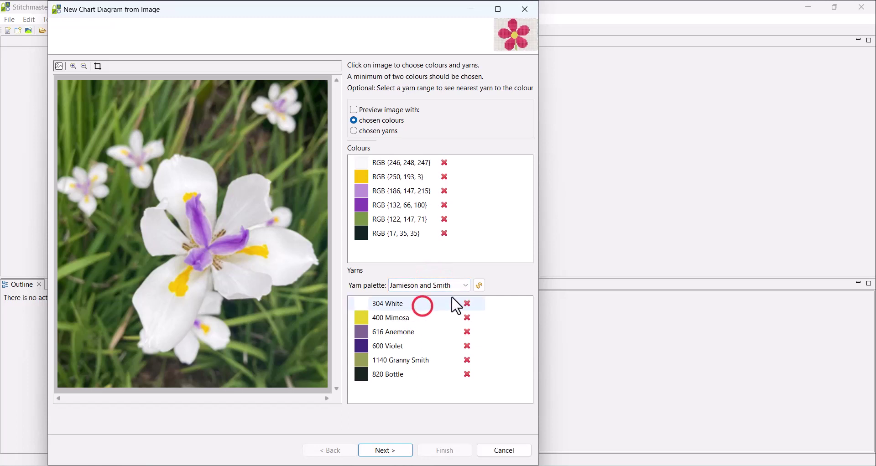
left_click(479, 286)
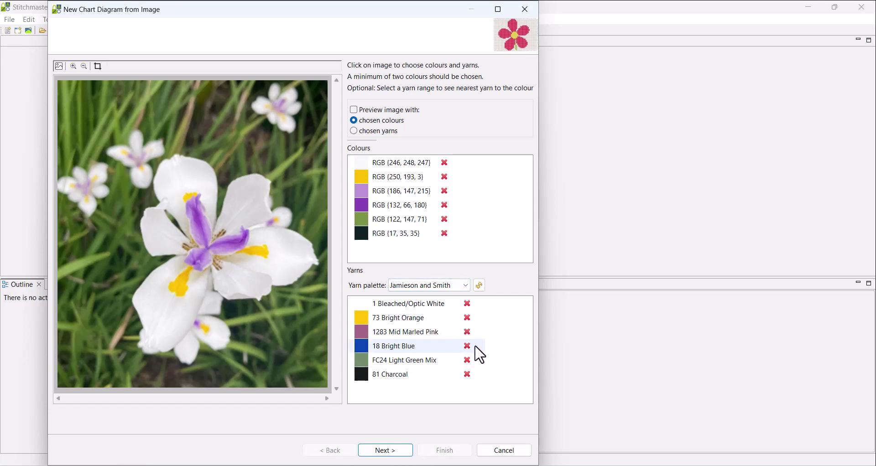
Step: Return the yarn palette to Jamiesons of Shetland and rematch all yarns to the chosen colours
left_click(449, 285)
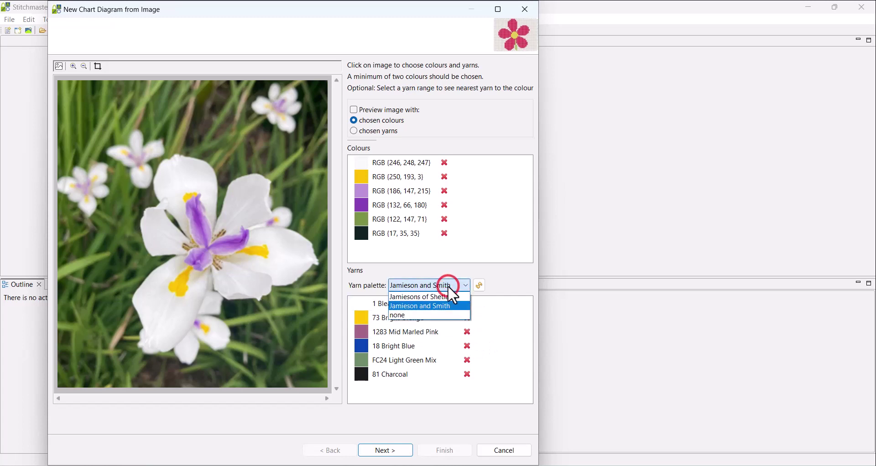
left_click(449, 296)
left_click(480, 285)
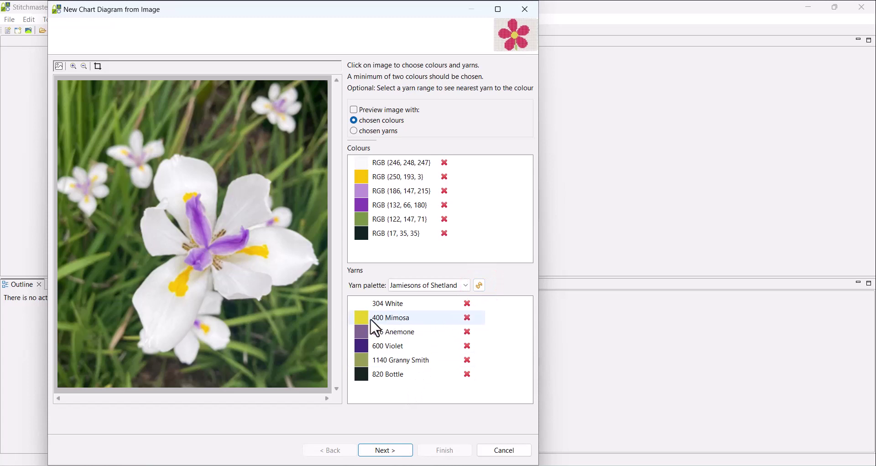
Step: Remove the 400 Mimosa yarn and add Jamieson and Smith's 73 Bright Orange by sampling the yellow marking on the large flower's lower petal
left_click(467, 318)
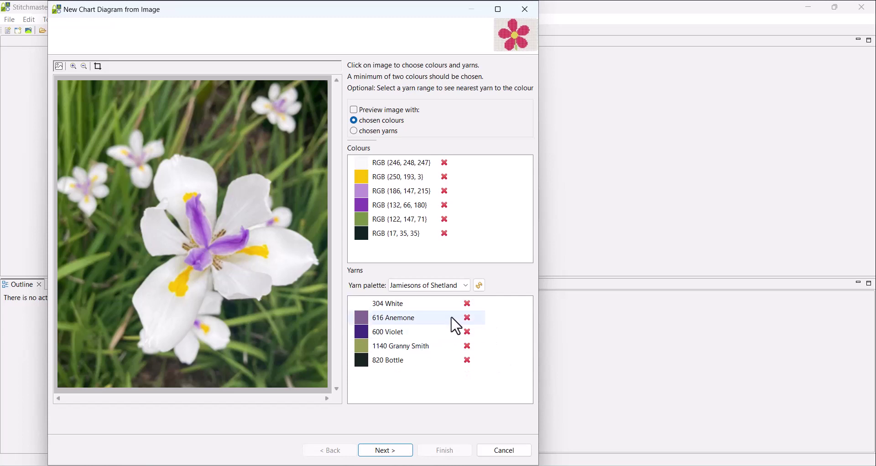
left_click(448, 285)
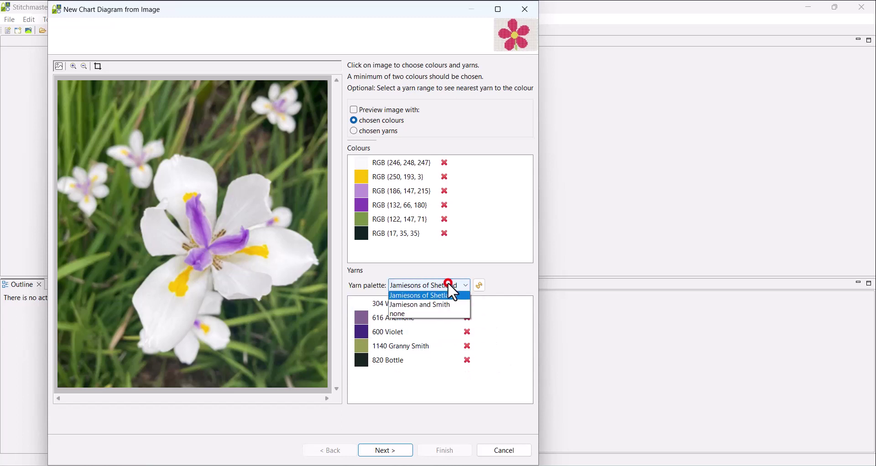
left_click(435, 306)
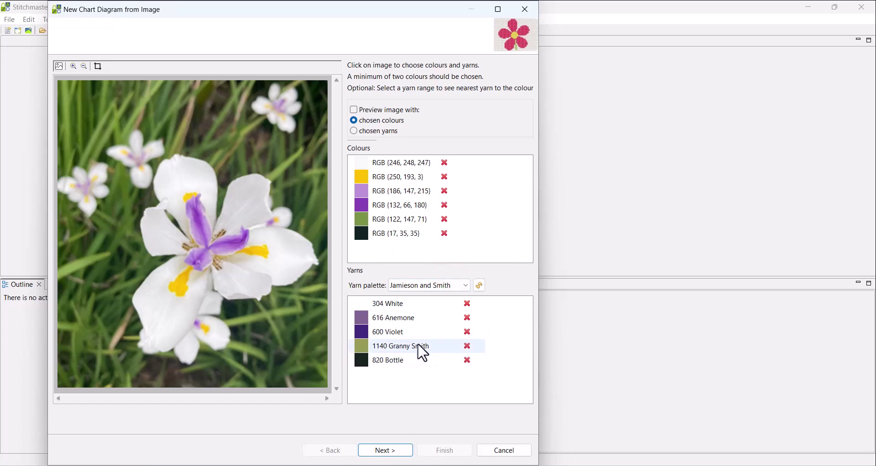
left_click(179, 282)
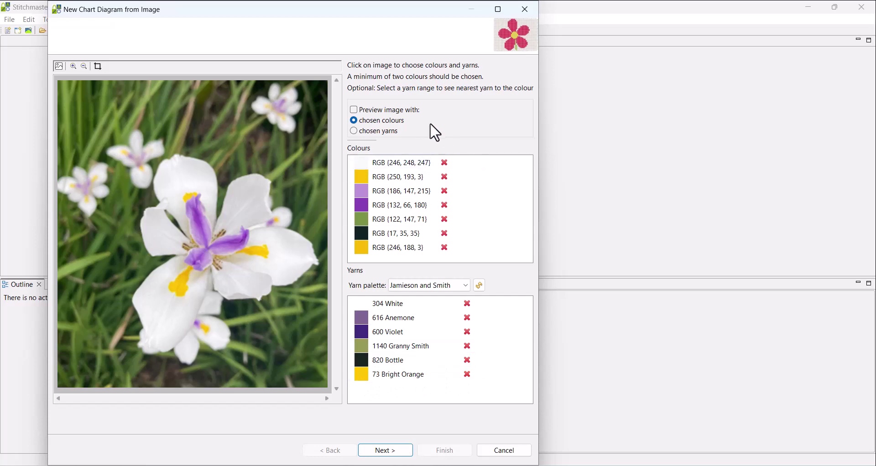
Step: Preview the image with the chosen colours and with the chosen yarns
left_click(353, 109)
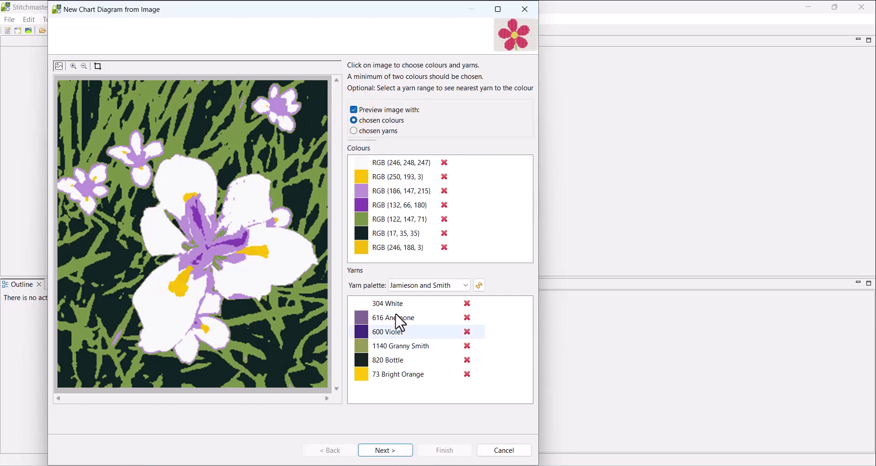
left_click(352, 131)
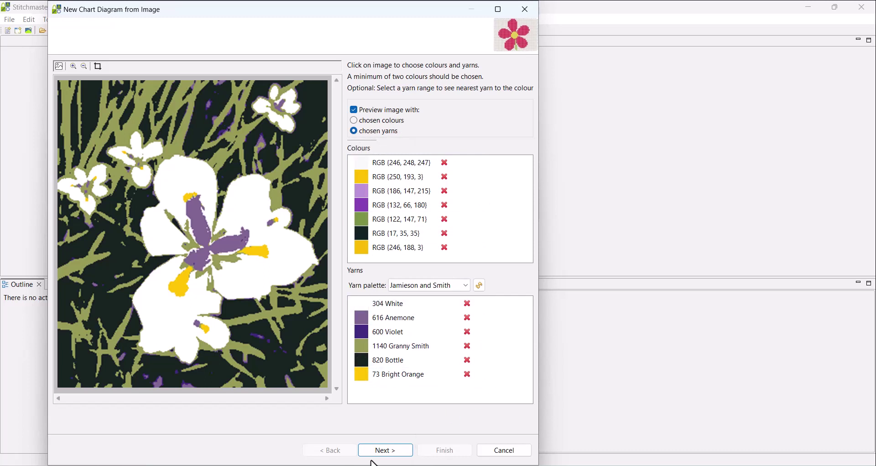
Step: Continue to the grid settings, fit the image to the window and set the grid and handles colour to white
left_click(386, 452)
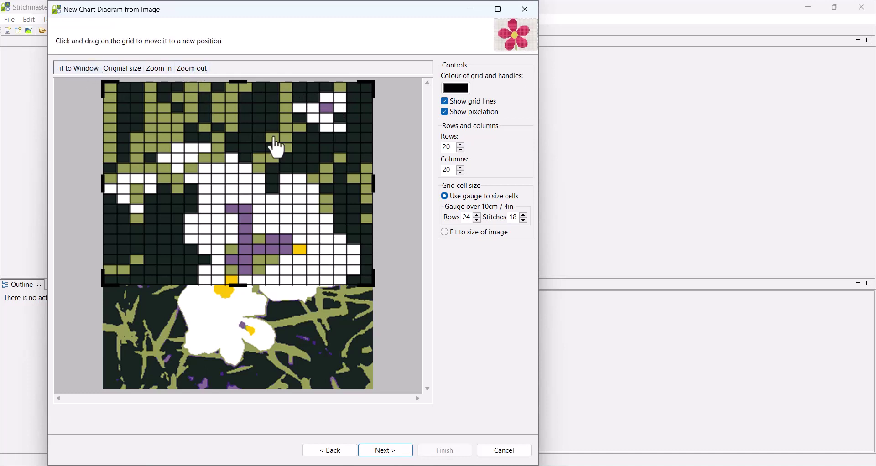
left_click(82, 67)
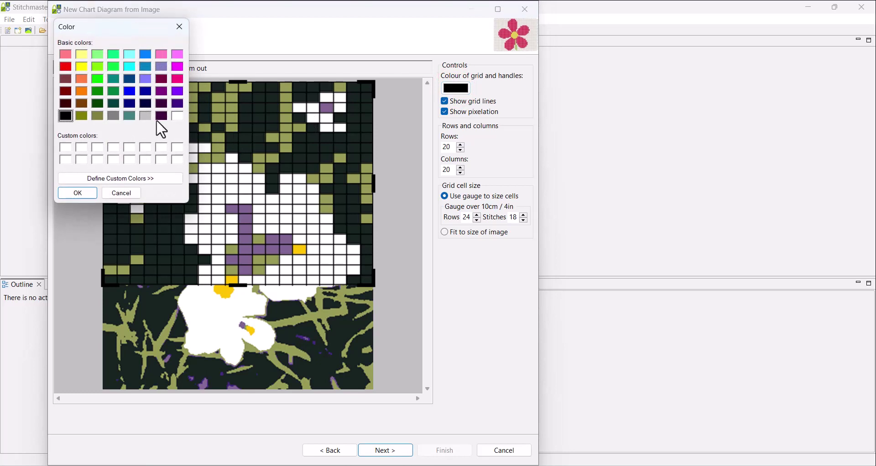
left_click(176, 116)
left_click(78, 192)
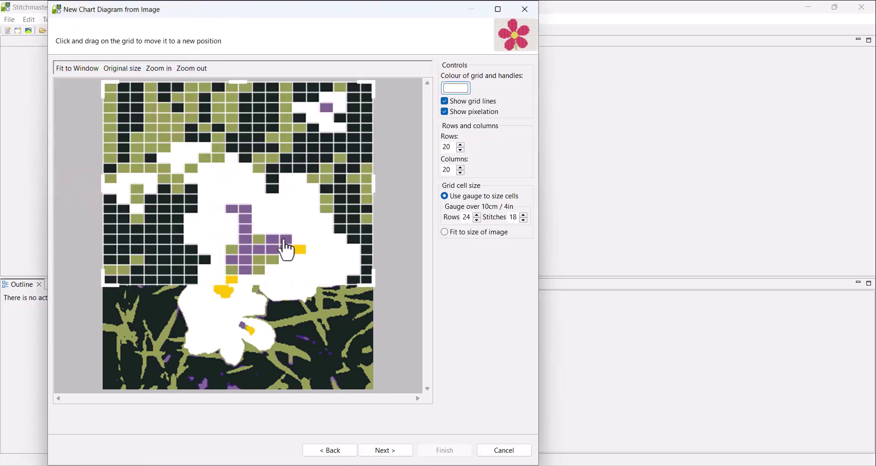
Step: Turn the grid lines and the pixelation off and back on to compare the image preview
left_click(446, 101)
left_click(445, 101)
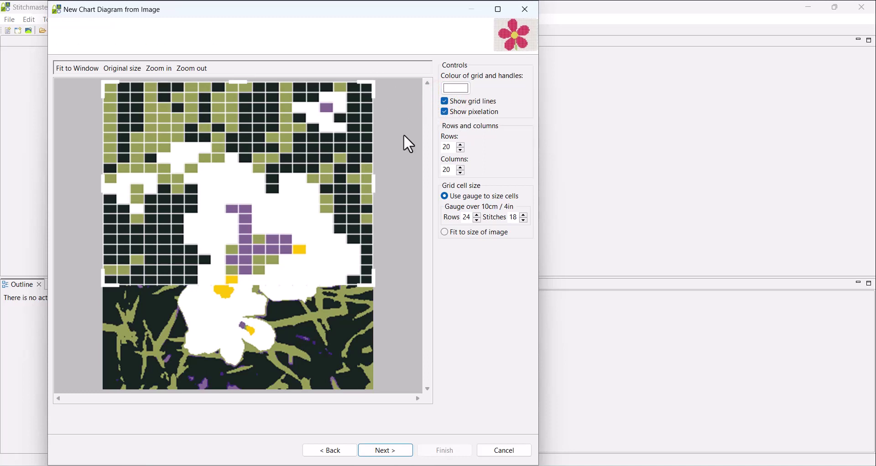
left_click(444, 112)
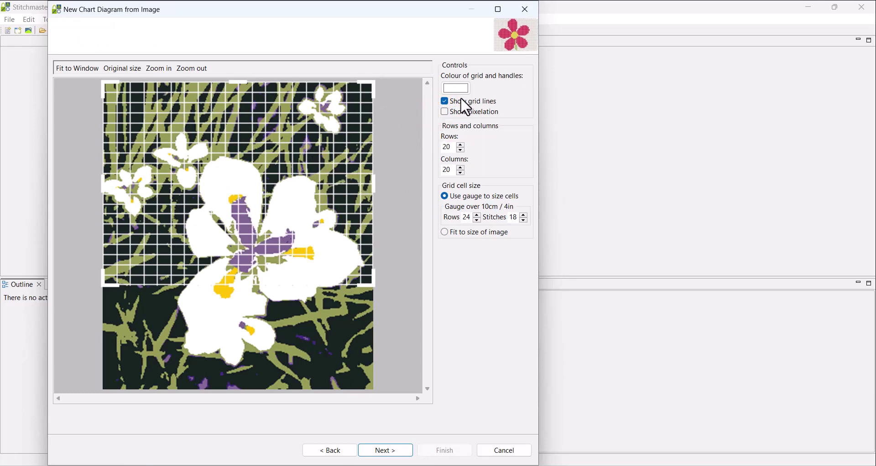
left_click(443, 113)
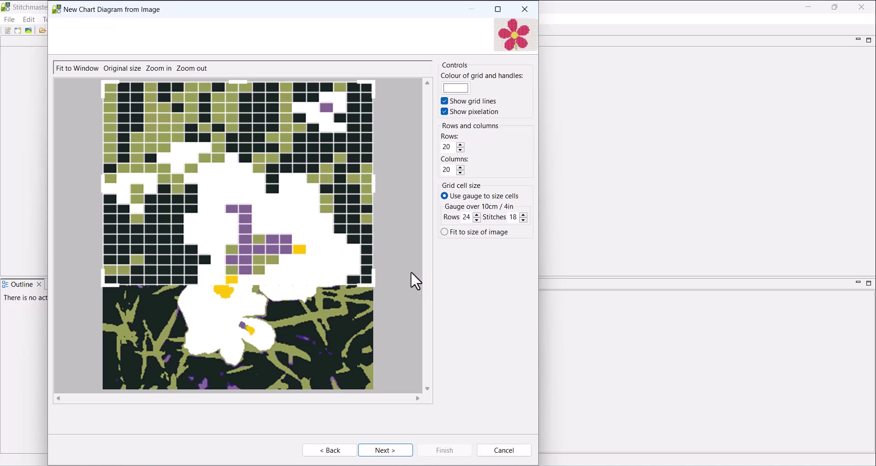
Step: Fit the grid to the size of the image and increase it to 40 rows and 39 columns
left_click(445, 234)
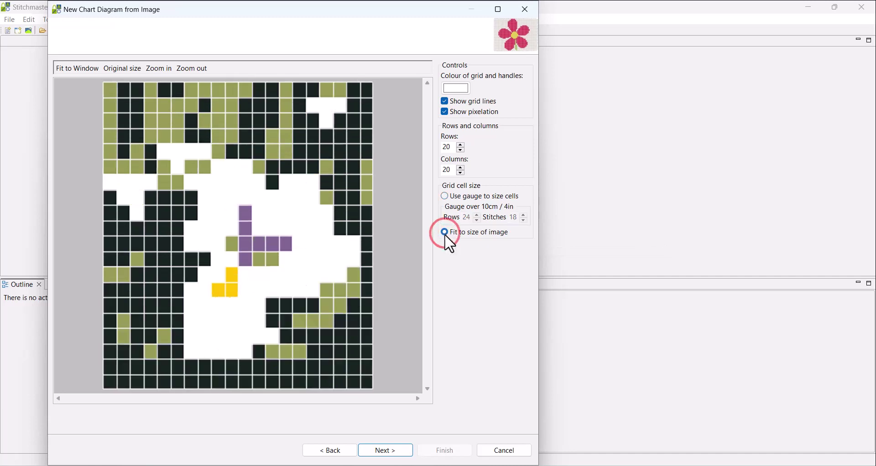
left_click(460, 144)
left_click(460, 144)
left_click(460, 144)
left_click(460, 145)
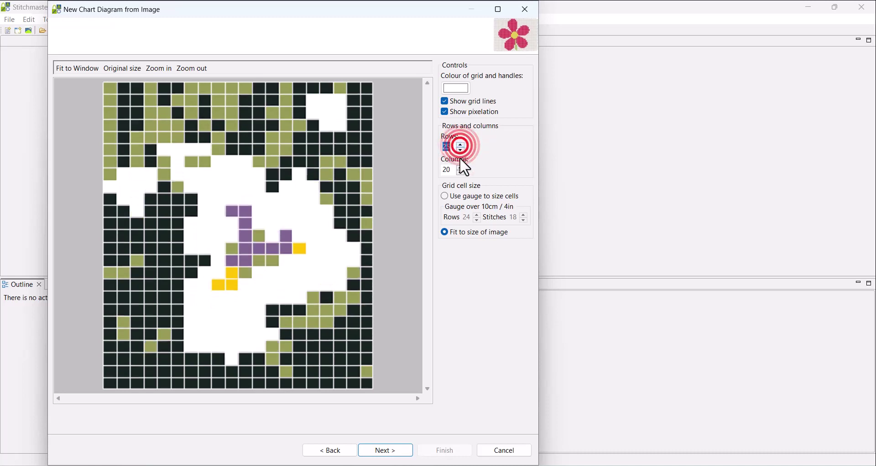
left_click(460, 145)
left_click(460, 167)
left_click(461, 168)
left_click(461, 167)
left_click(461, 167)
left_click(461, 167)
left_click(461, 168)
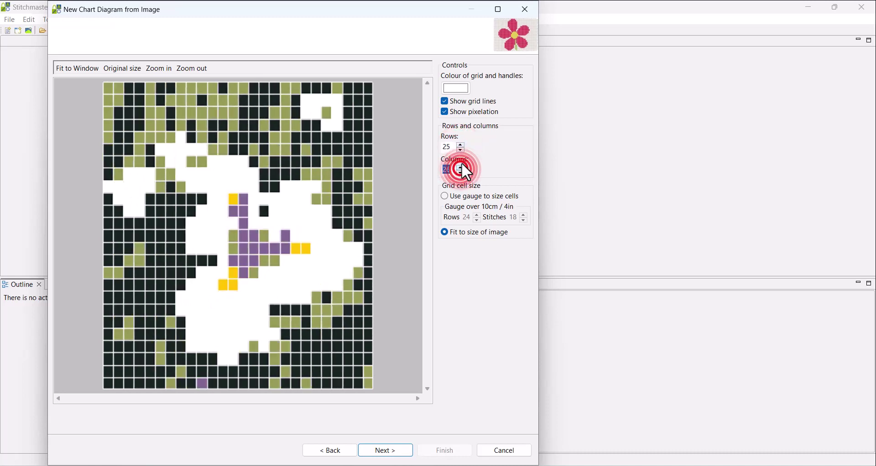
left_click(461, 144)
left_click(461, 145)
left_click(461, 145)
left_click(461, 144)
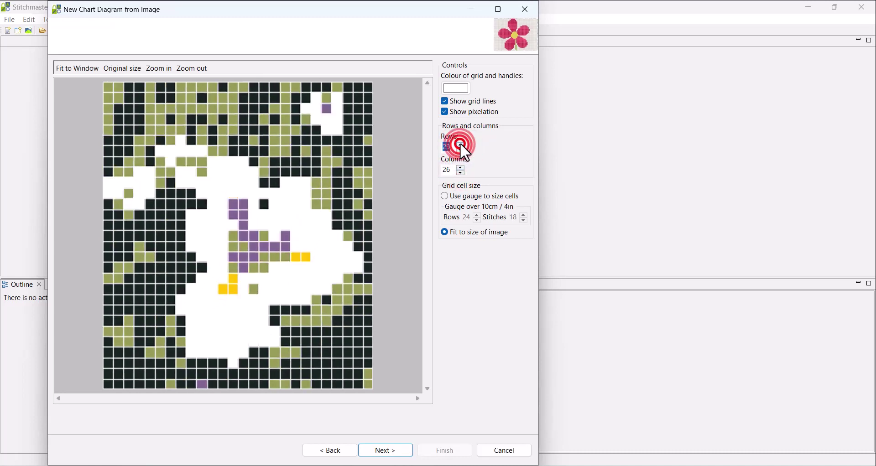
left_click(461, 168)
left_click(460, 167)
left_click(460, 168)
left_click(461, 167)
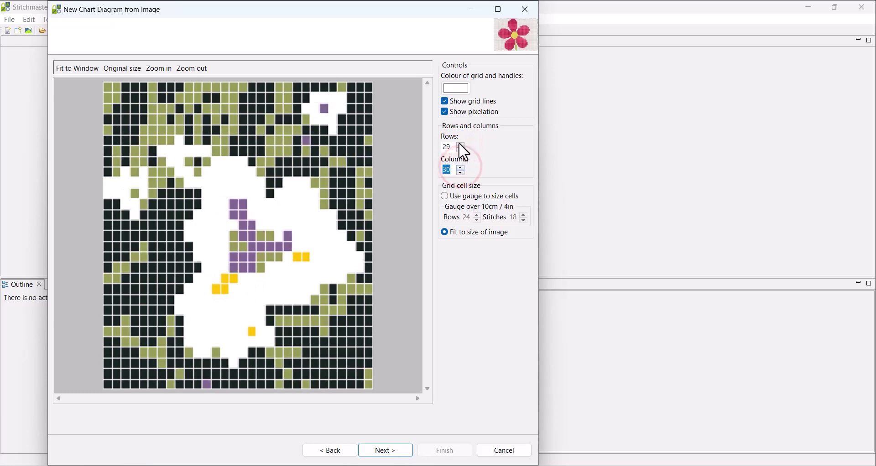
left_click(461, 144)
left_click(460, 145)
left_click(459, 144)
left_click(459, 144)
left_click(460, 145)
left_click(461, 167)
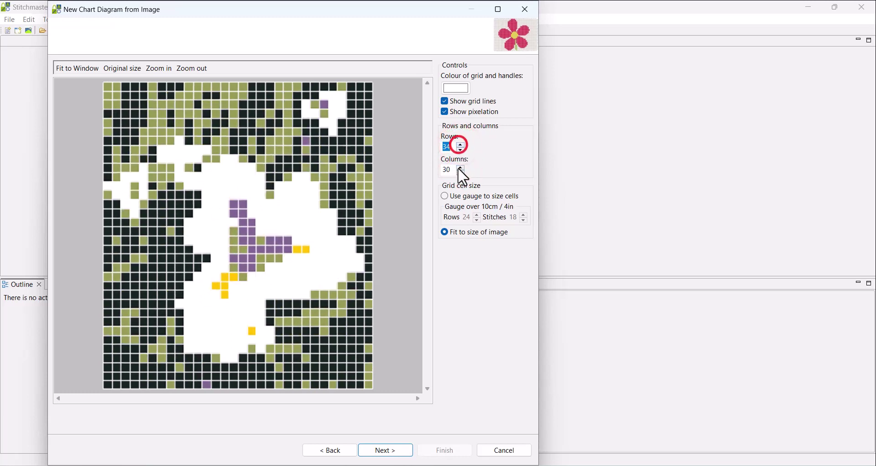
left_click(461, 167)
left_click(461, 167)
left_click(461, 167)
left_click(461, 167)
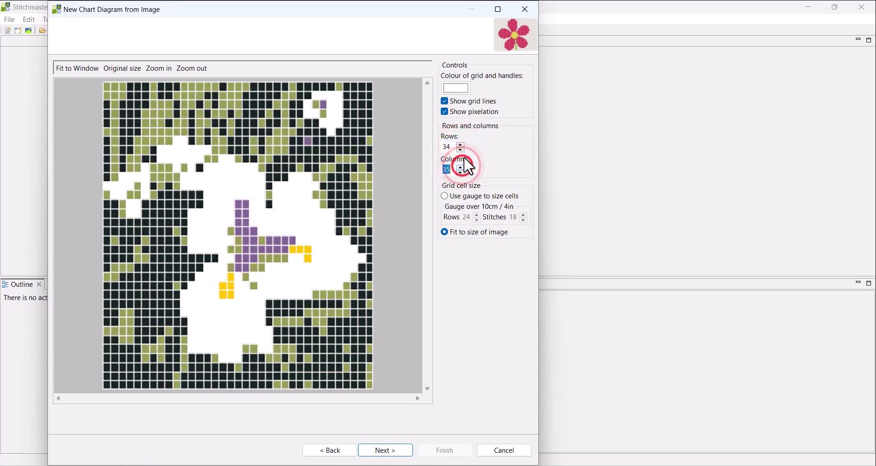
left_click(459, 145)
left_click(461, 144)
left_click(461, 144)
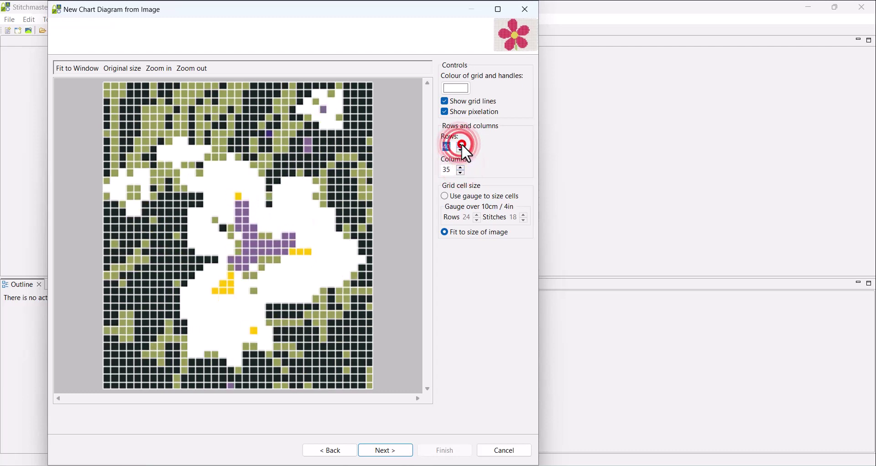
left_click(460, 144)
left_click(461, 167)
left_click(461, 168)
left_click(461, 168)
left_click(461, 167)
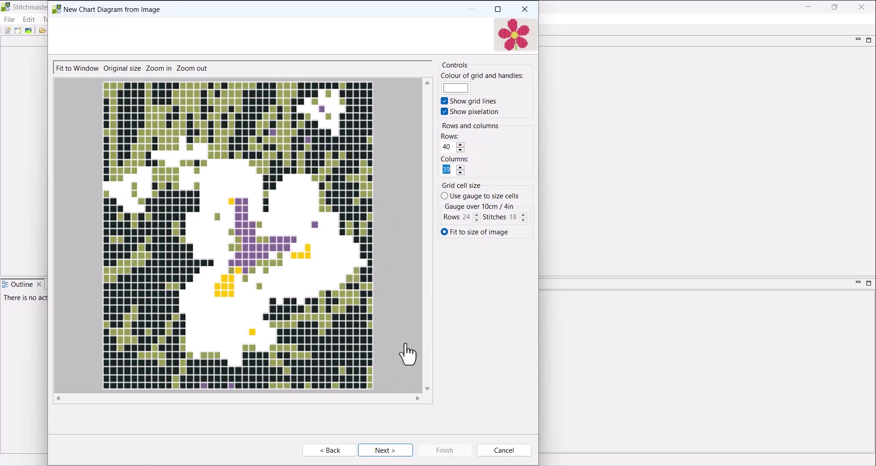
Step: Name the chart file "iris chart", set the chart type to Circular and create the chart diagram
left_click(391, 450)
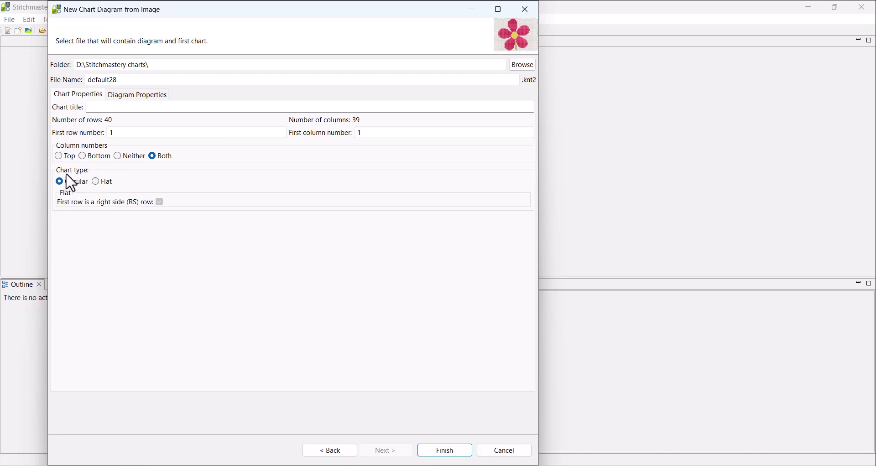
left_click(96, 182)
double_click(139, 80)
type("i")
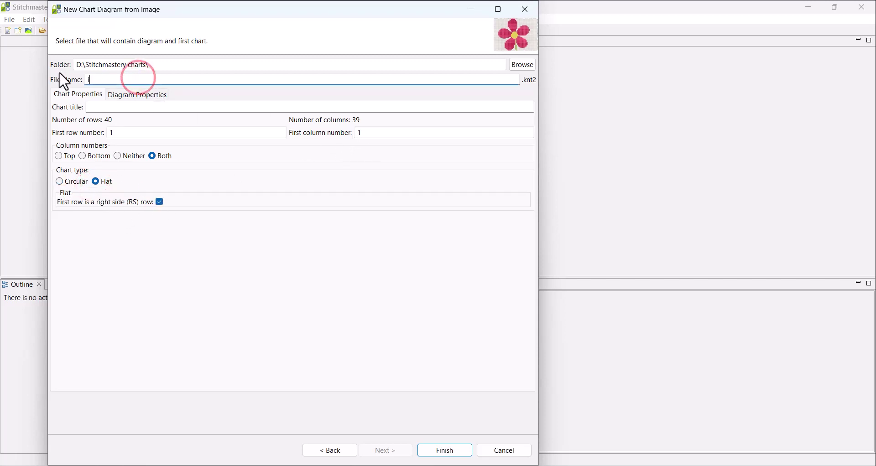
type("ris chart")
left_click(64, 183)
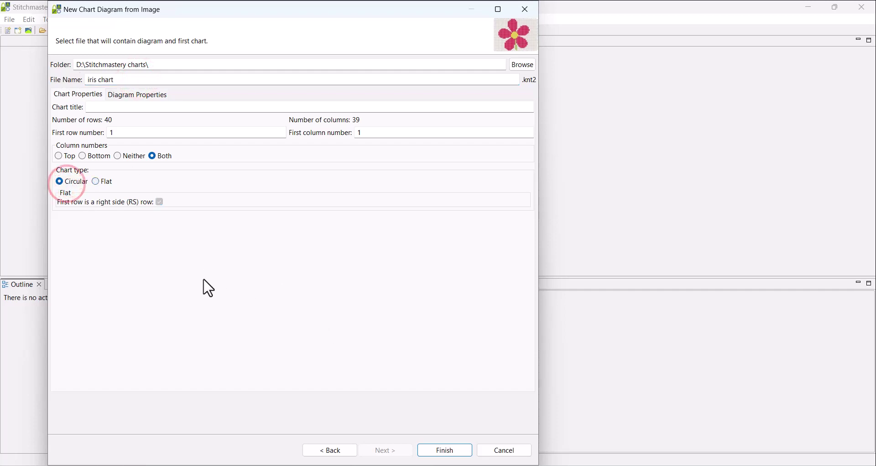
left_click(449, 452)
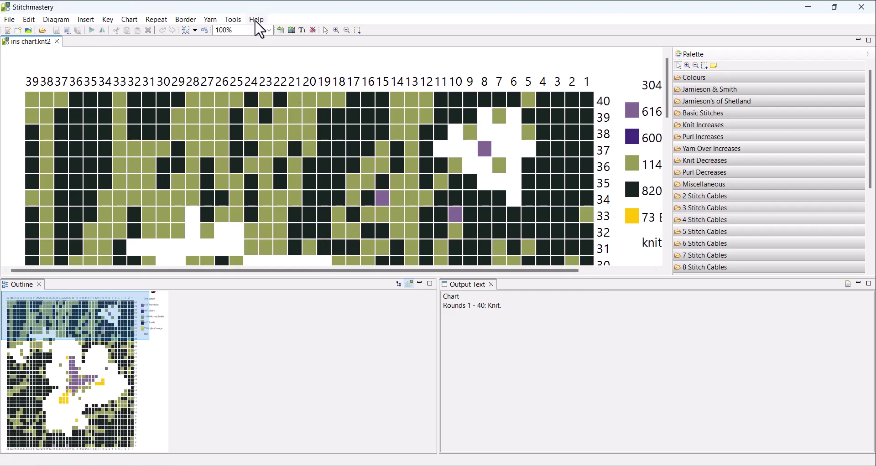
Step: Fit the chart to the width of the editor and make the editor area taller
left_click(269, 30)
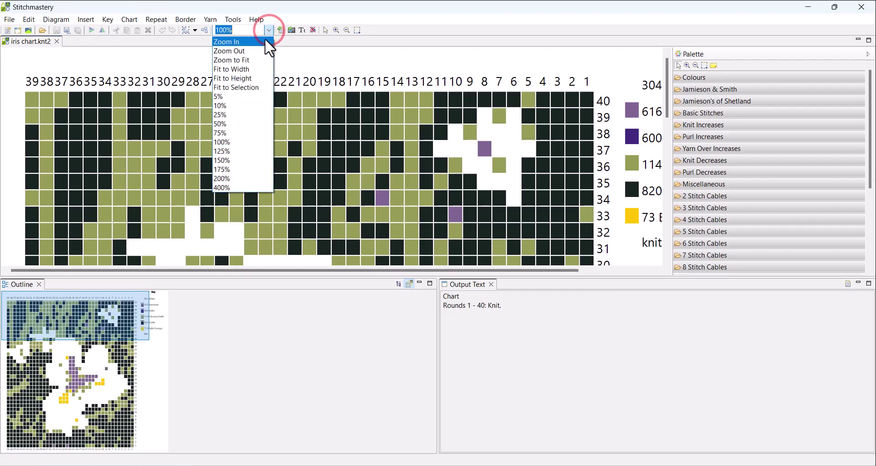
left_click(245, 70)
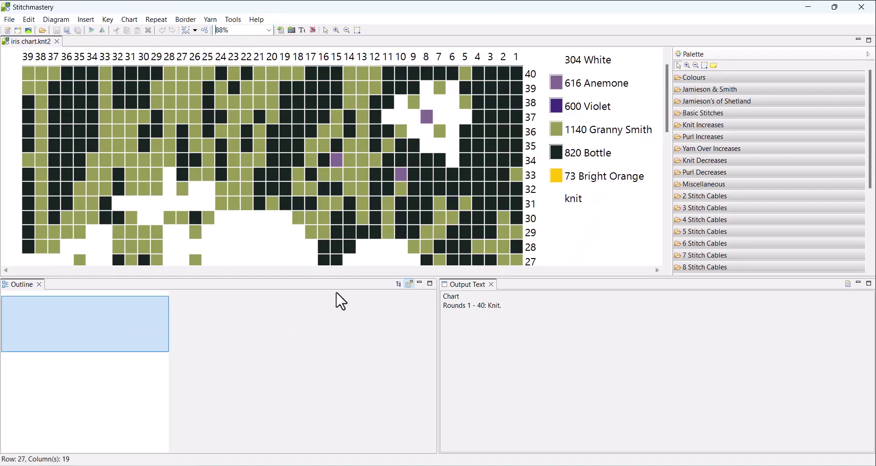
left_click_drag(347, 277, 347, 357)
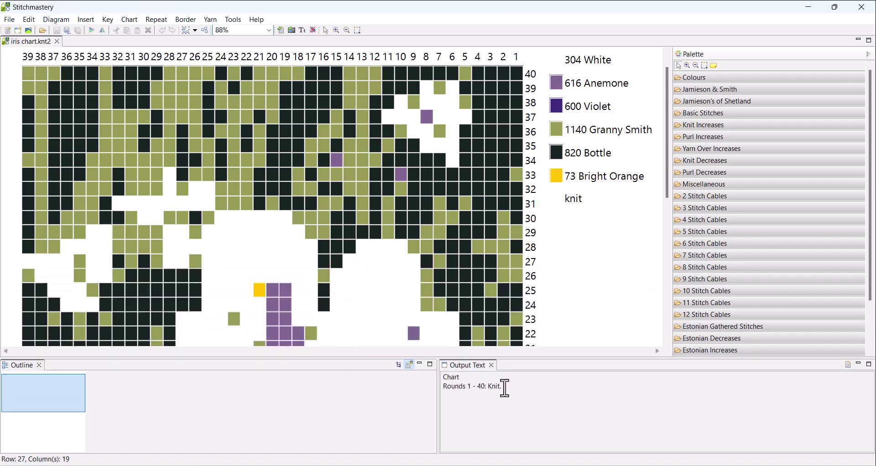
Step: Include colour in the diagram's written instructions and for repeated stitches, and enlarge the chart editor slightly
left_click(68, 20)
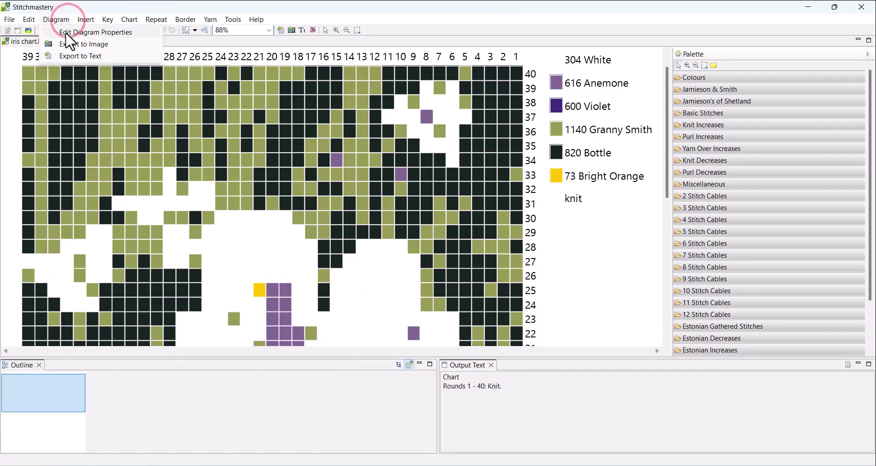
left_click(65, 32)
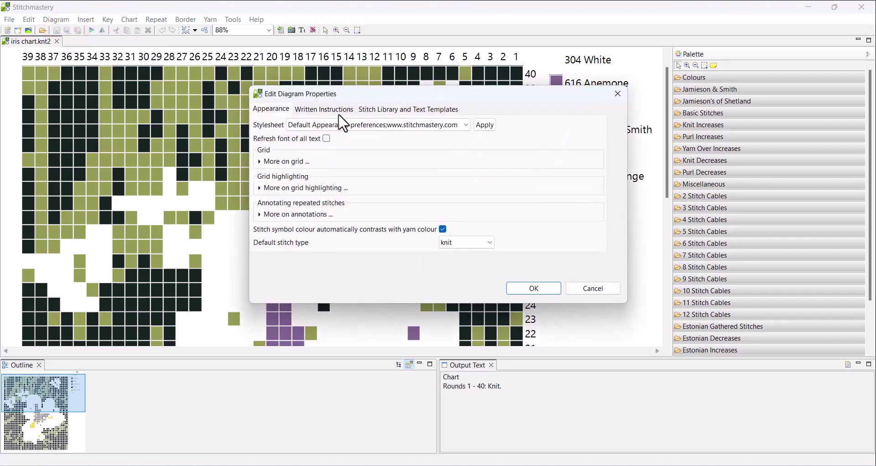
left_click(334, 108)
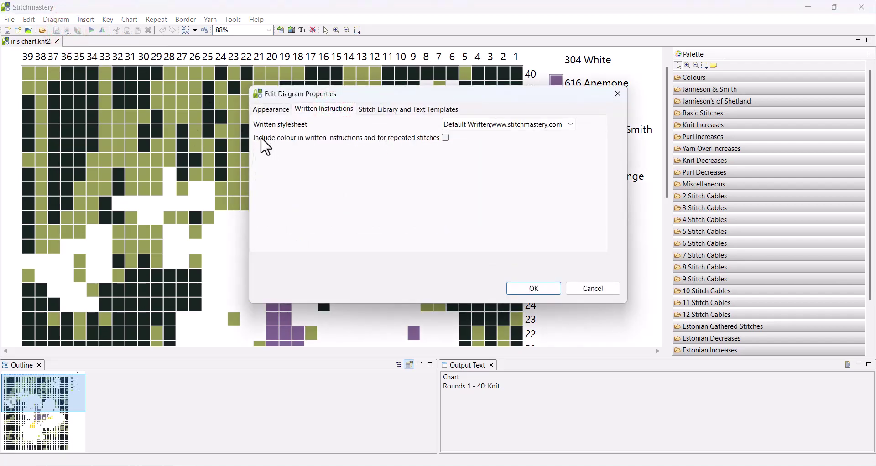
left_click(446, 138)
left_click(516, 289)
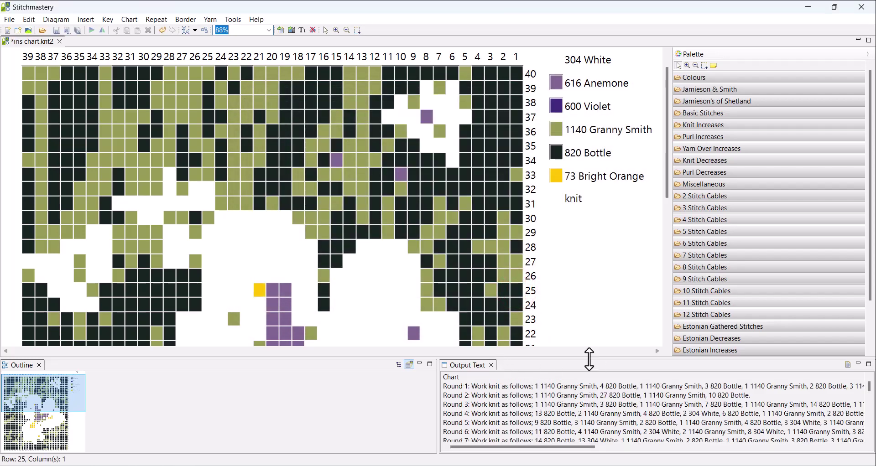
left_click_drag(541, 358, 541, 379)
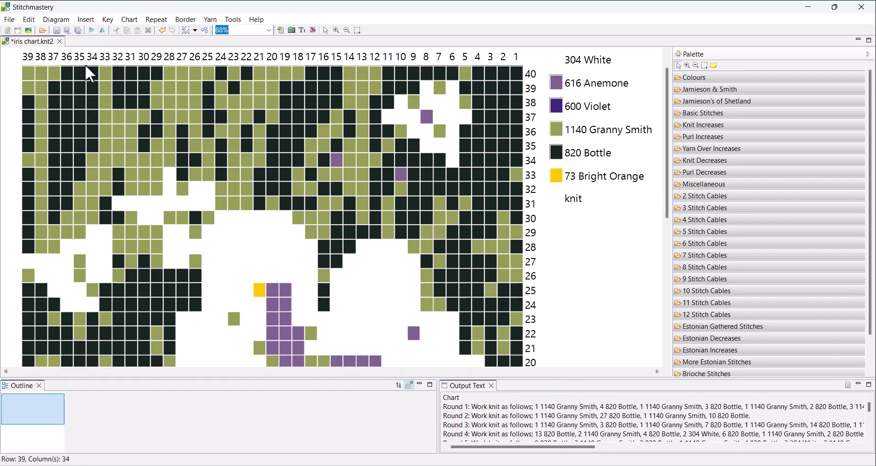
Step: Set the grid colour to cyan in the diagram's appearance properties
left_click(57, 19)
left_click(64, 32)
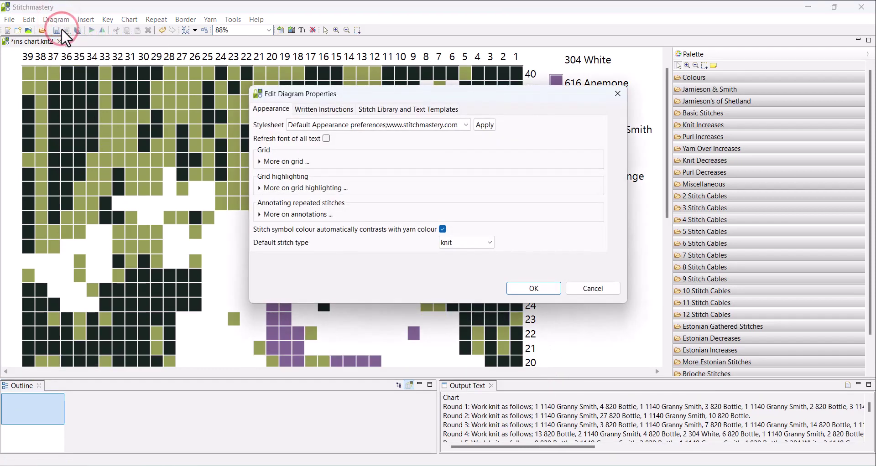
left_click(274, 164)
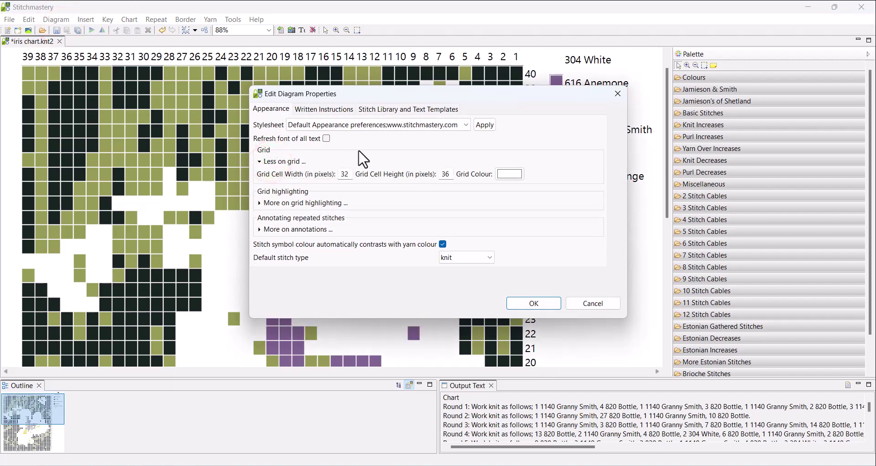
left_click(511, 175)
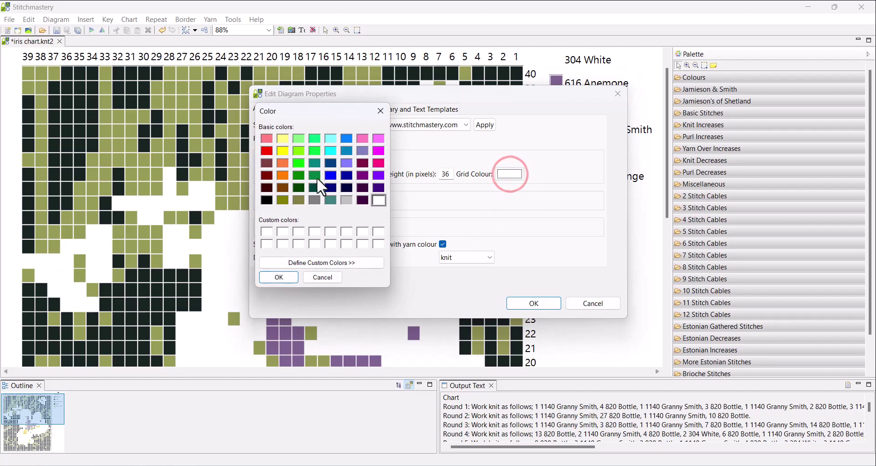
left_click(328, 149)
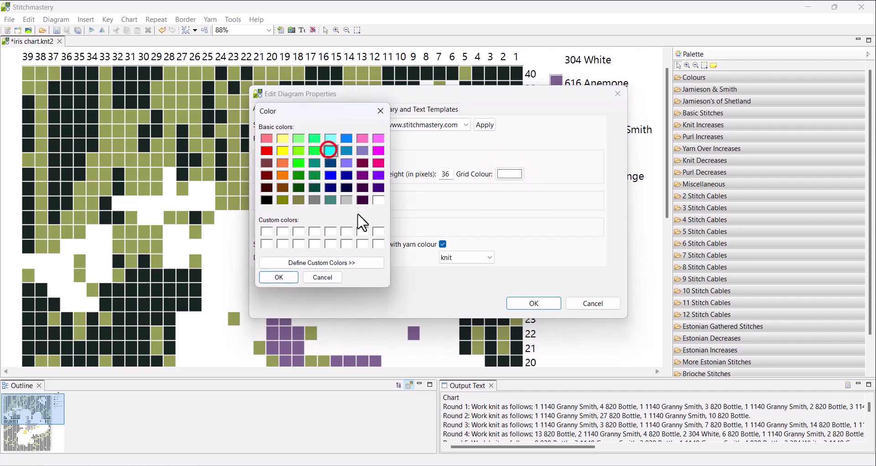
left_click(288, 277)
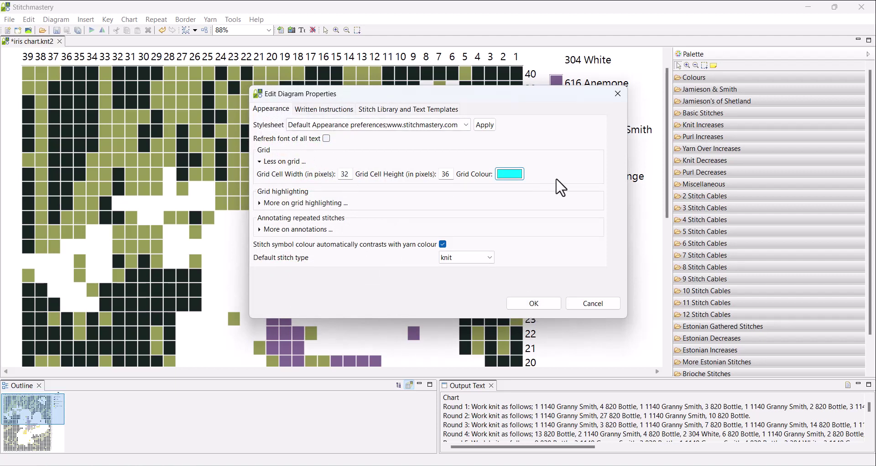
left_click(534, 303)
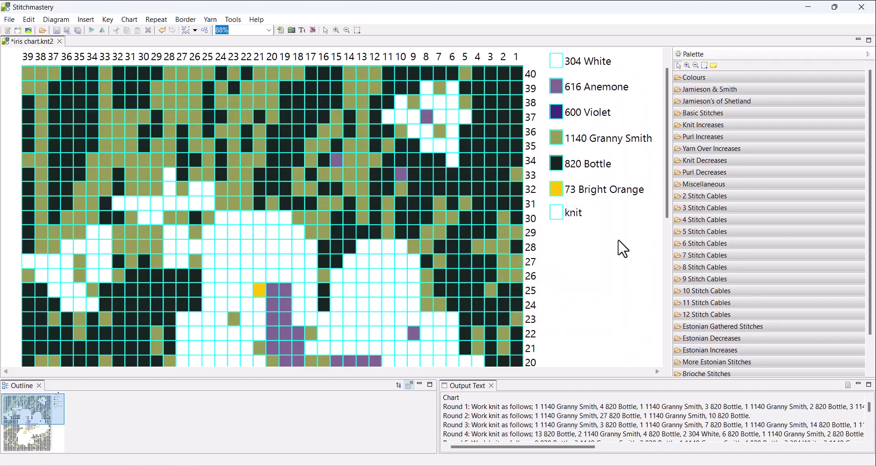
Step: Hide the knit stitch entry in the chart key
left_click(556, 214)
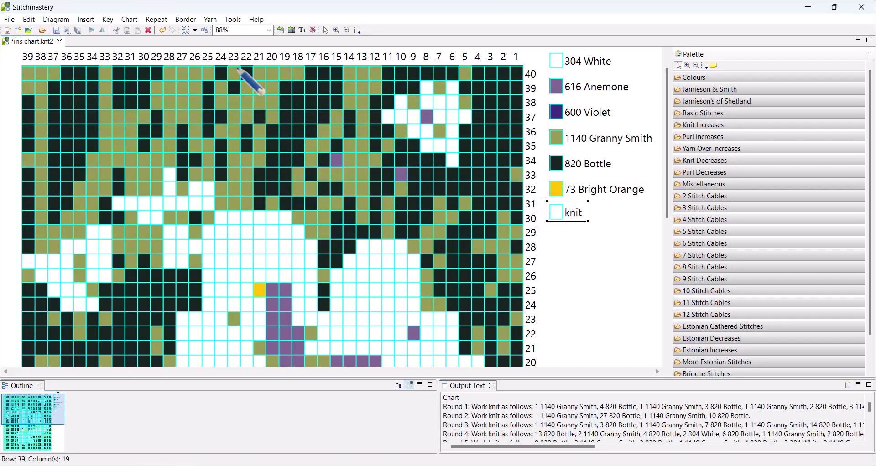
left_click(29, 19)
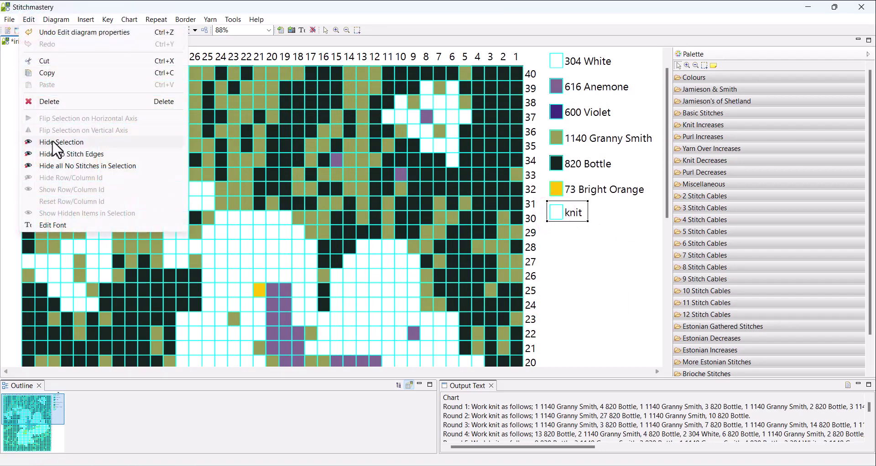
left_click(584, 275)
left_click(557, 213)
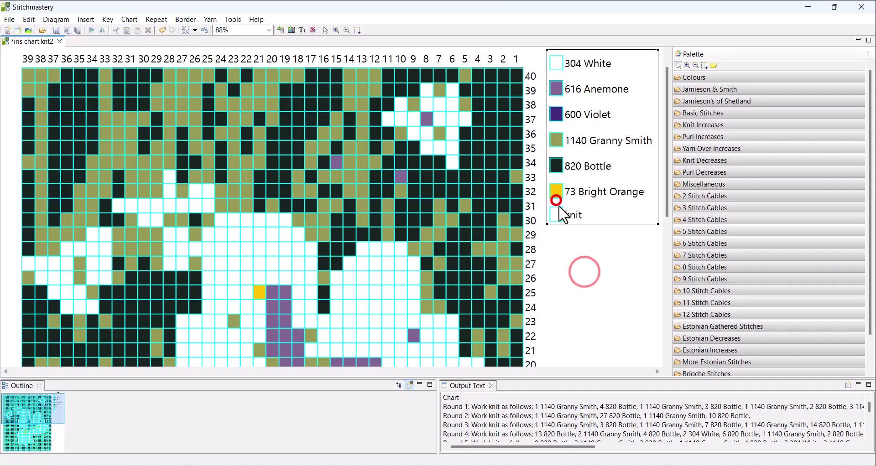
left_click(29, 19)
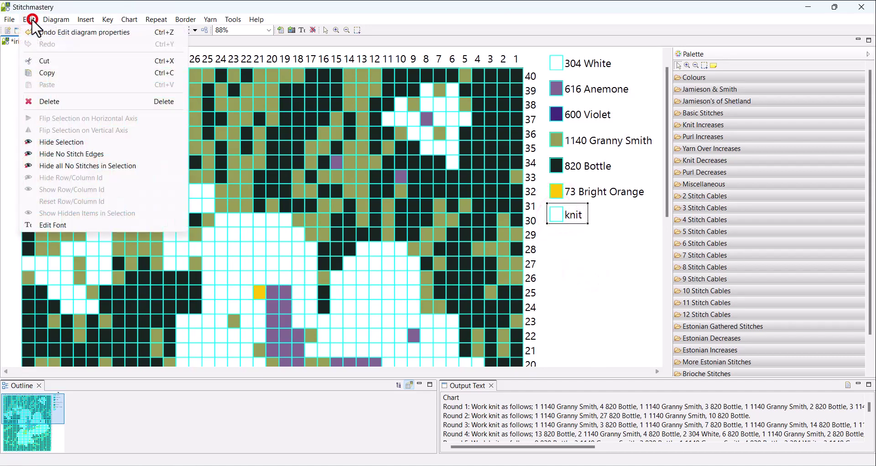
left_click(58, 144)
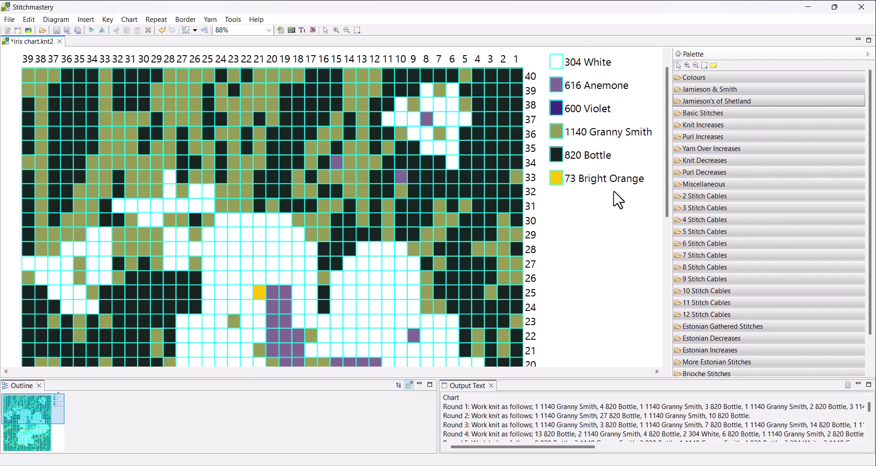
Step: Recolour the stitch at row 37, column 8 with 617 Lavender from the Jamieson's of Shetland yarns
left_click(711, 101)
scroll(791, 210, "down", 2)
scroll(793, 210, "down", 10)
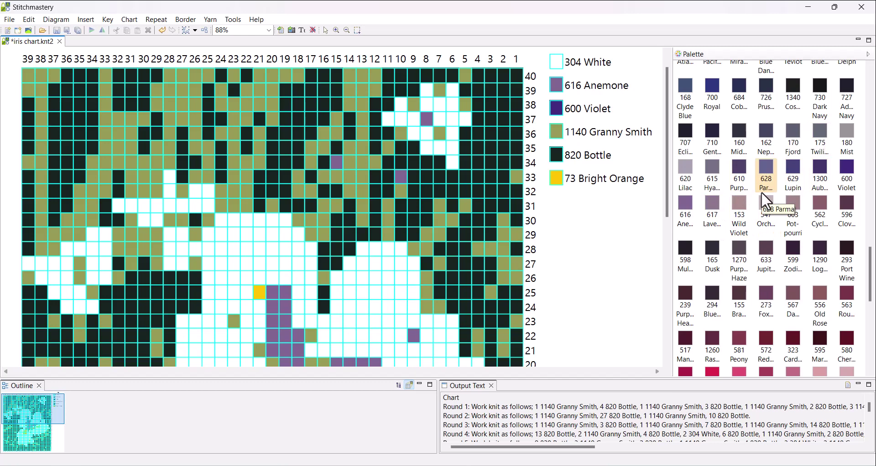
left_click(715, 197)
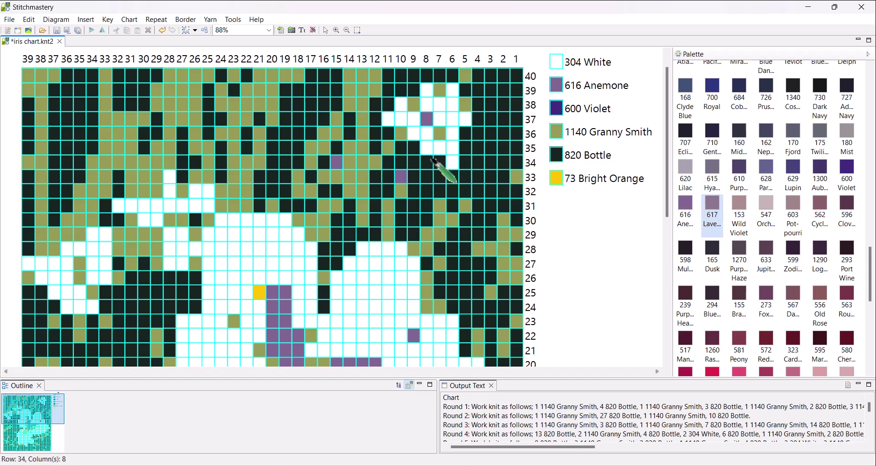
left_click(428, 119)
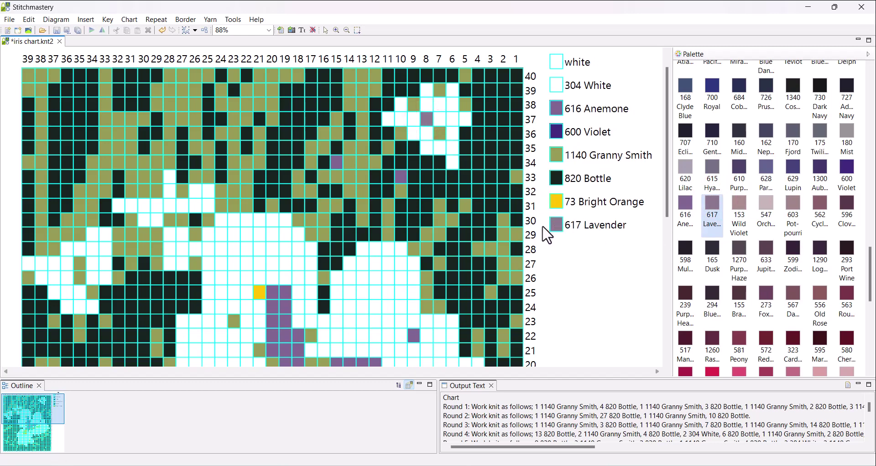
Step: Delete the 616 Anemone yarn from the key and replace it with 617 Lavender throughout the chart
left_click(557, 115)
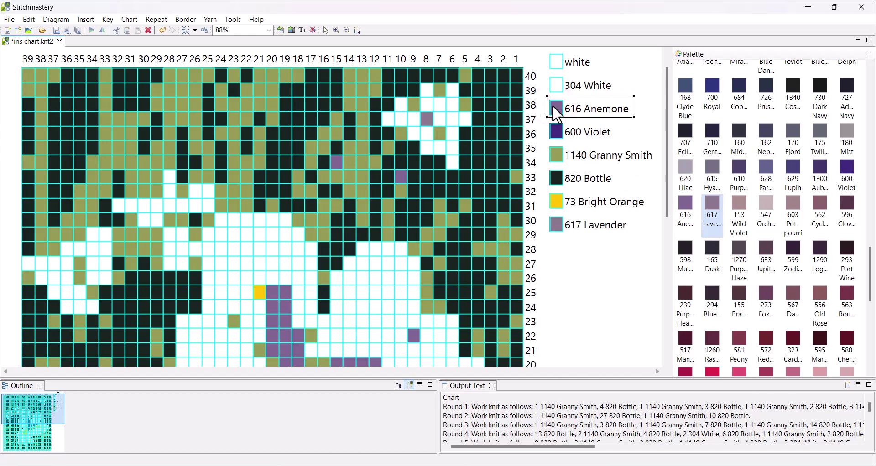
key("Delete")
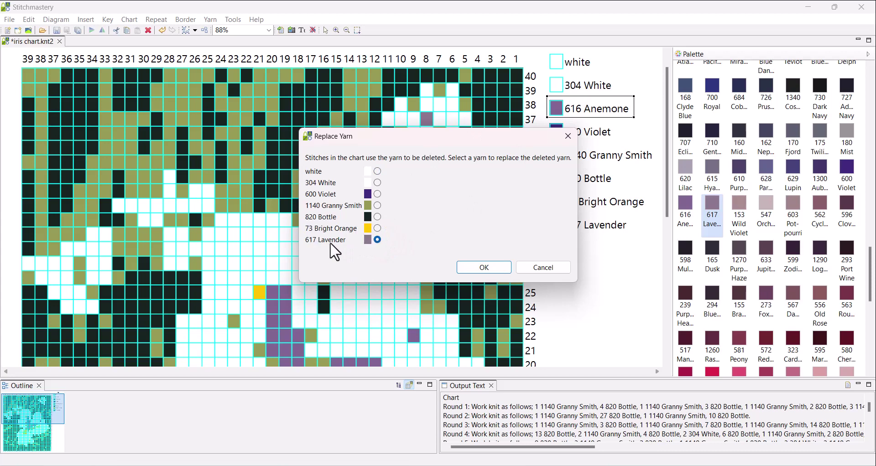
left_click(491, 269)
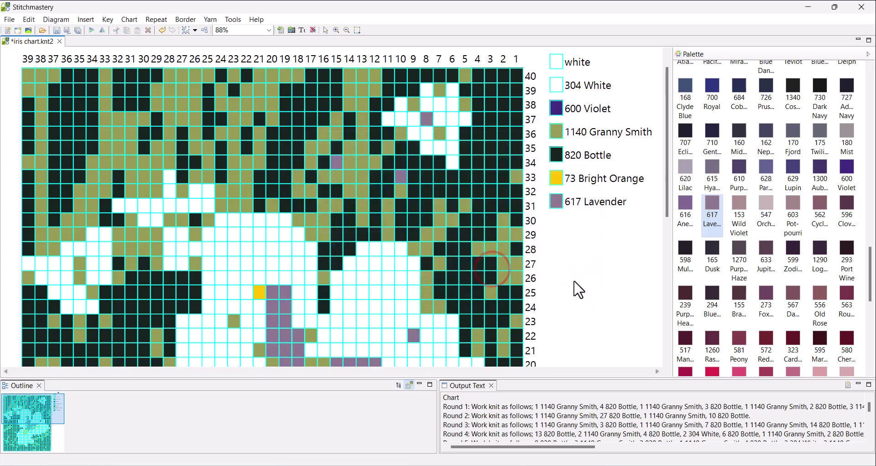
scroll(588, 261, "up", 1)
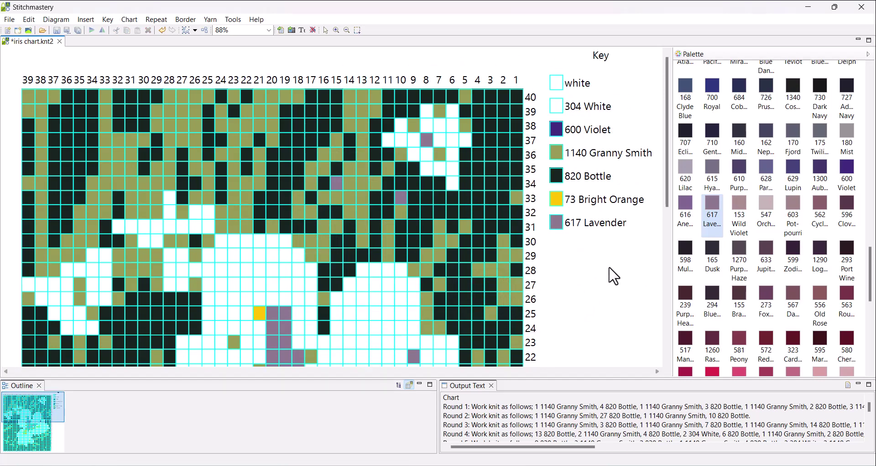